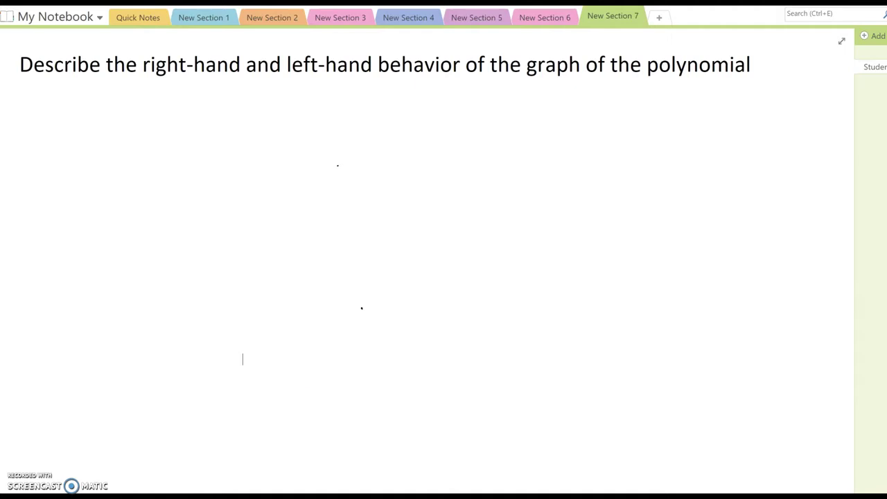
Switch from the OneNote end-behavior page to the GeoGebra graphing calculator in Chrome.
left_click(368, 440)
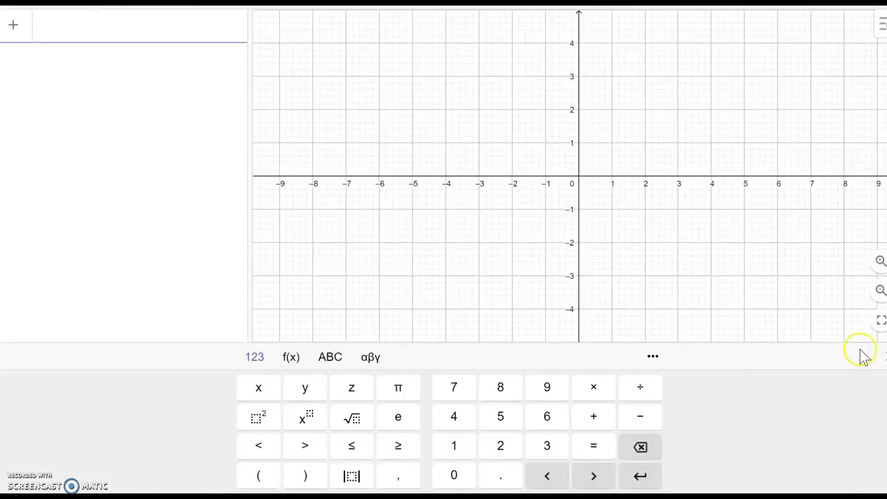
Enter f(x) = 2x^4 + 3x^3 − 5x + 2, fixing the exponent slip, and shift the view upward.
left_click(884, 357)
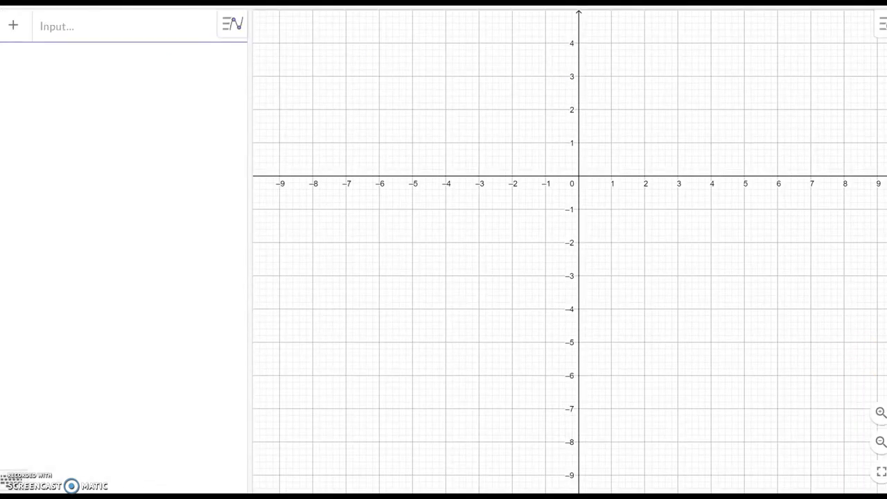
left_click(59, 30)
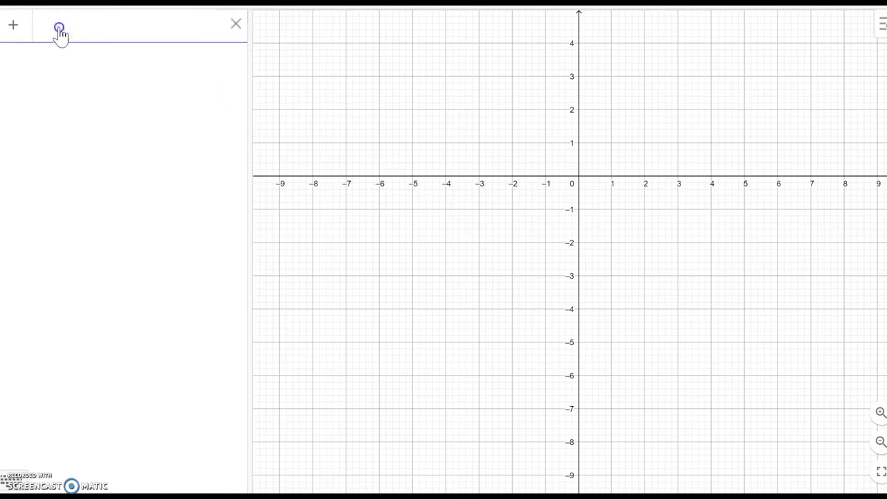
type("f(x) = 2x^4 ")
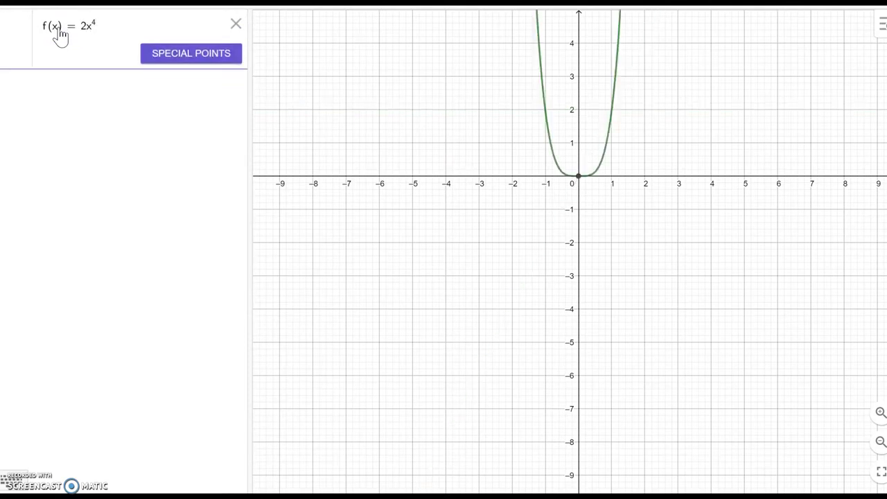
type("+ 3")
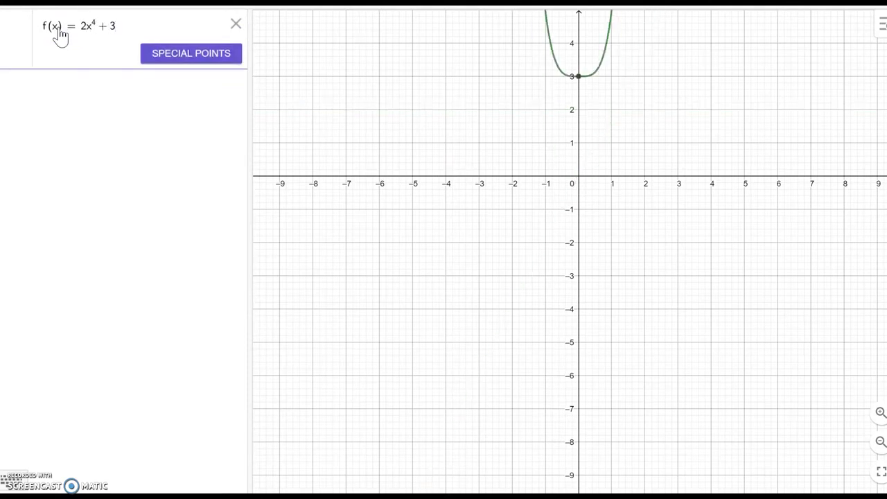
type("x^3-")
key("BackSpace")
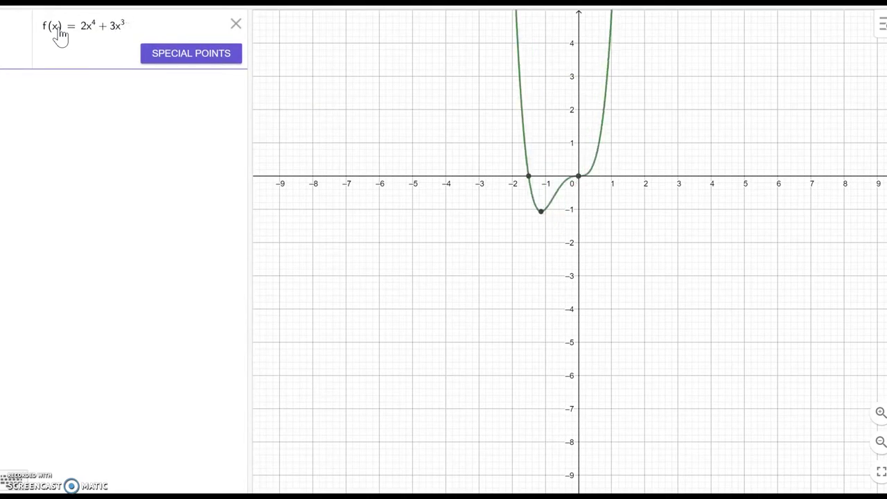
key("Right")
type("-5")
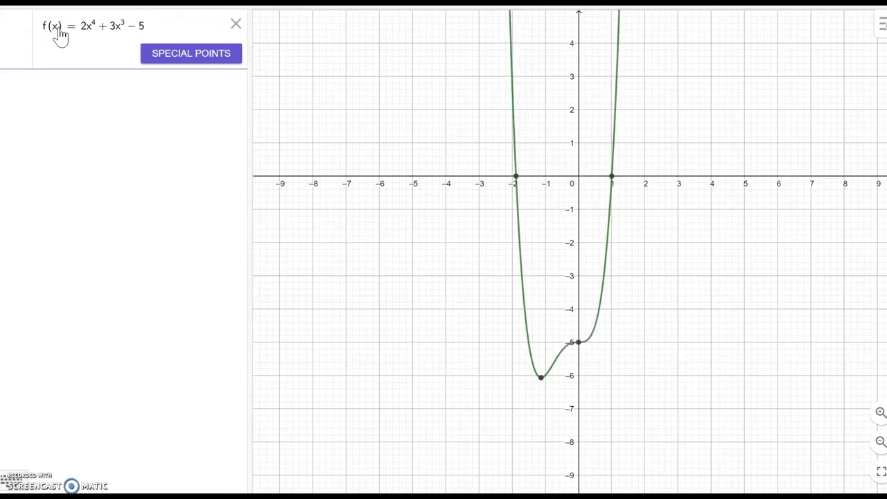
type("x+")
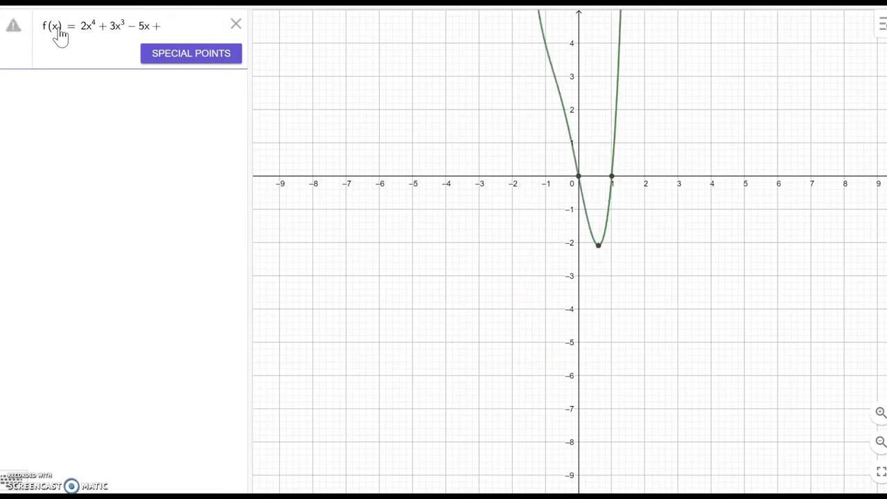
type("2")
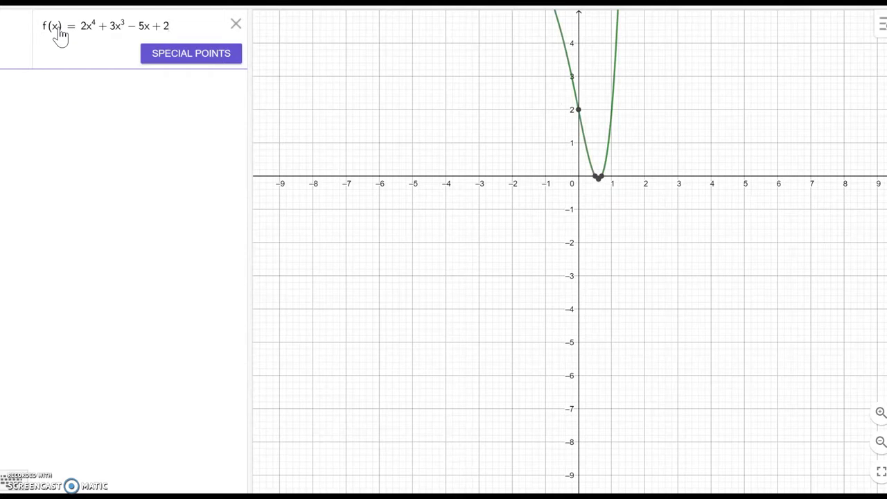
left_click_drag(591, 158, 573, 211)
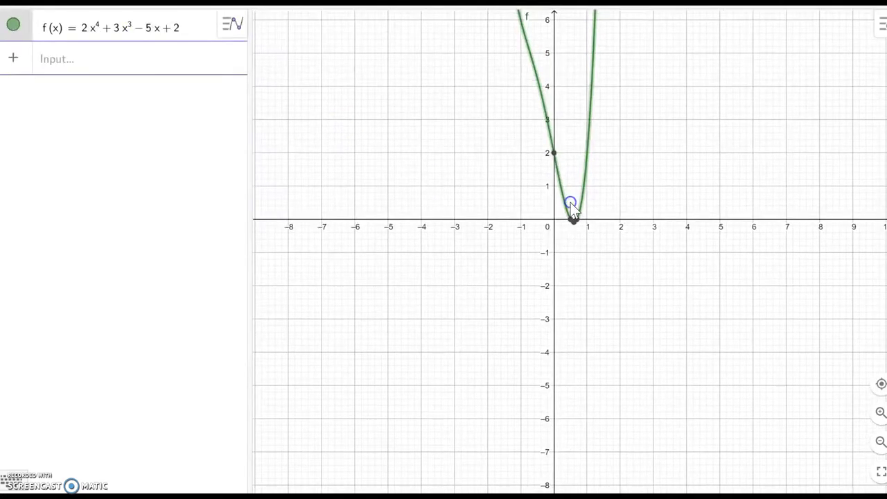
Pan and stretch the x-axis so f spans about x = −3 to 6 and y up to 10.
left_click(569, 251)
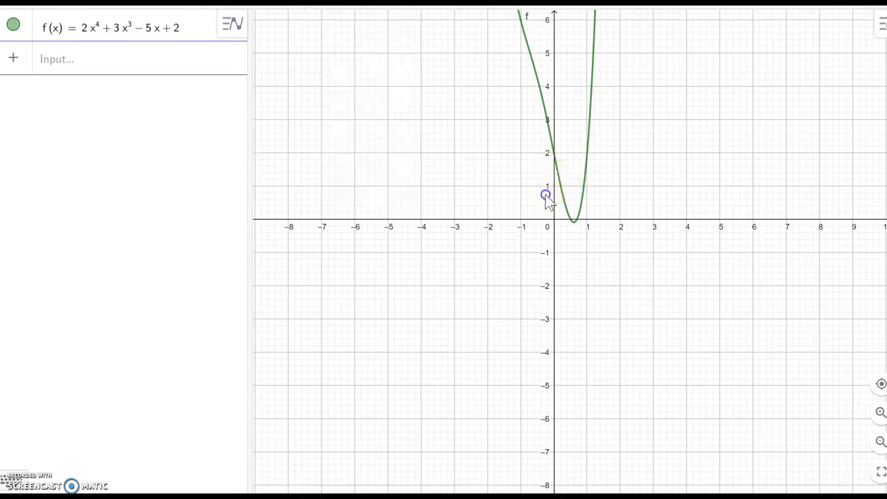
left_click_drag(546, 197, 489, 349)
left_click(560, 383)
left_click_drag(555, 370, 608, 370)
left_click(532, 290)
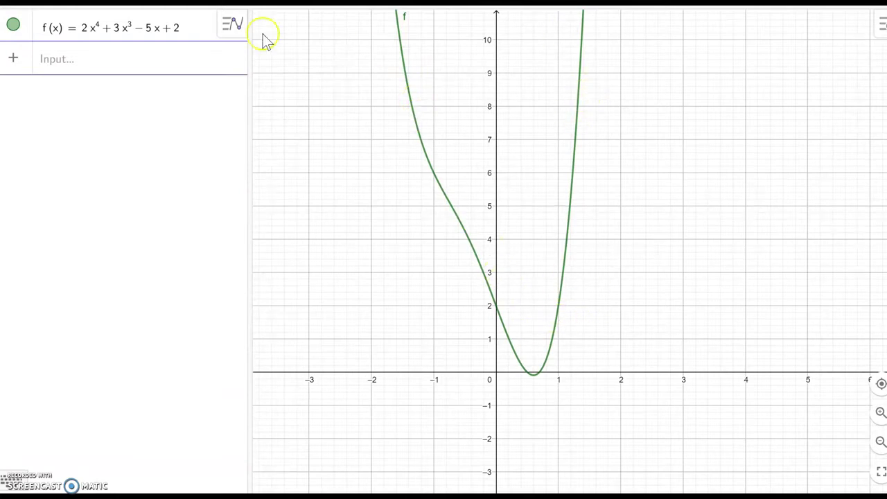
left_click(94, 62)
Enter g(x) = x^6 + 5x^3 − 7x + 6, then pan and zoom out to show y up to 15.
type("g(x)=")
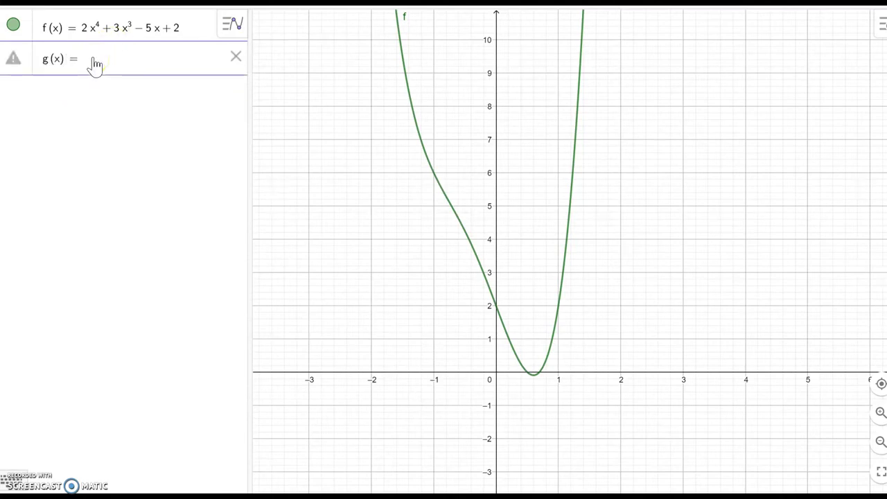
type("x")
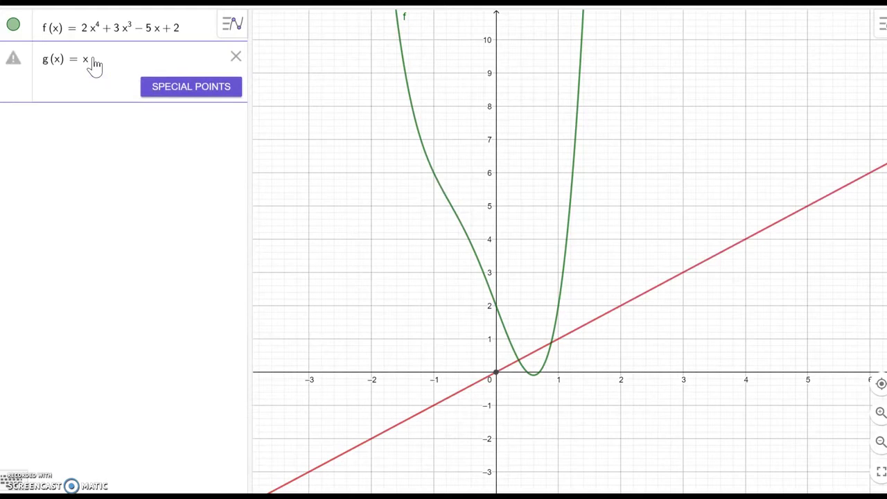
type("^6")
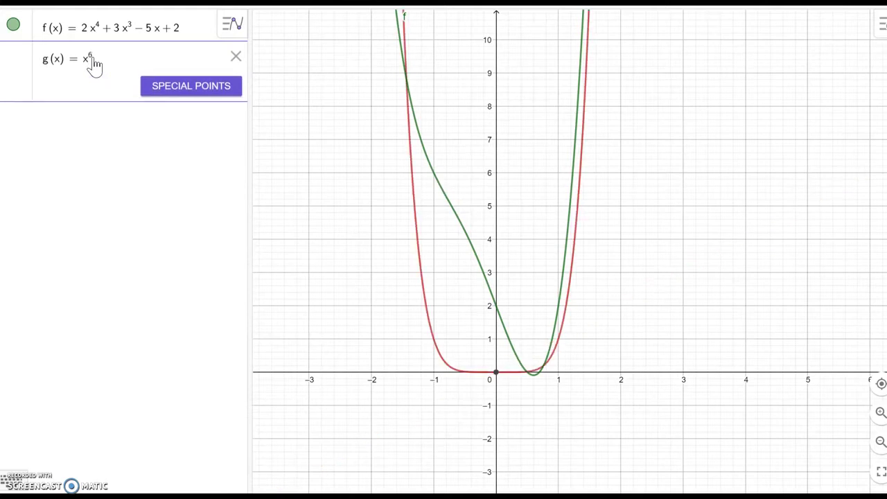
type("+ 5x^3")
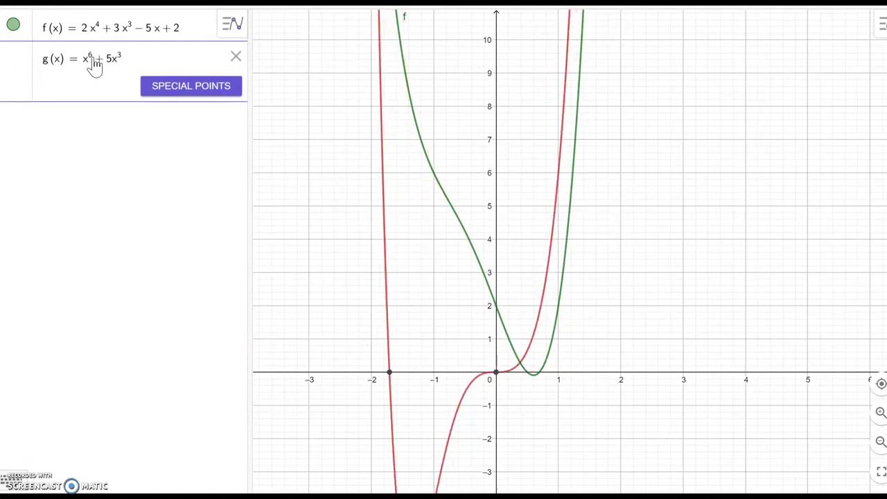
type("-7x+")
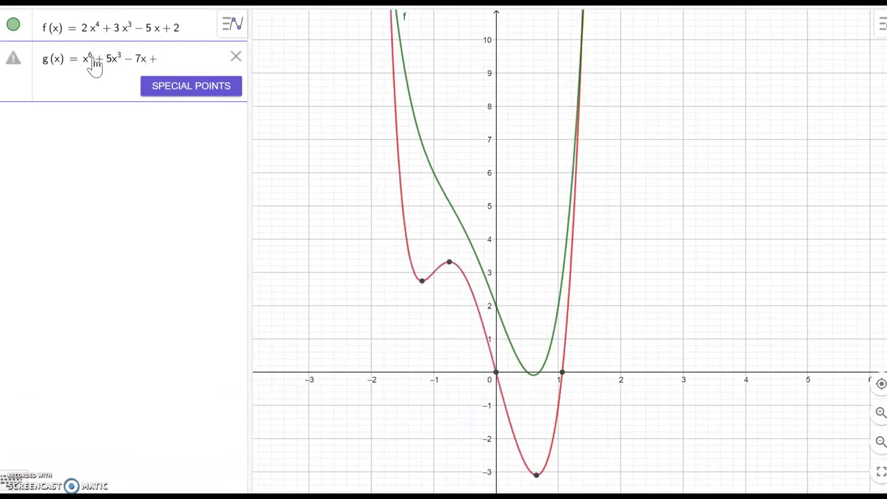
type("6")
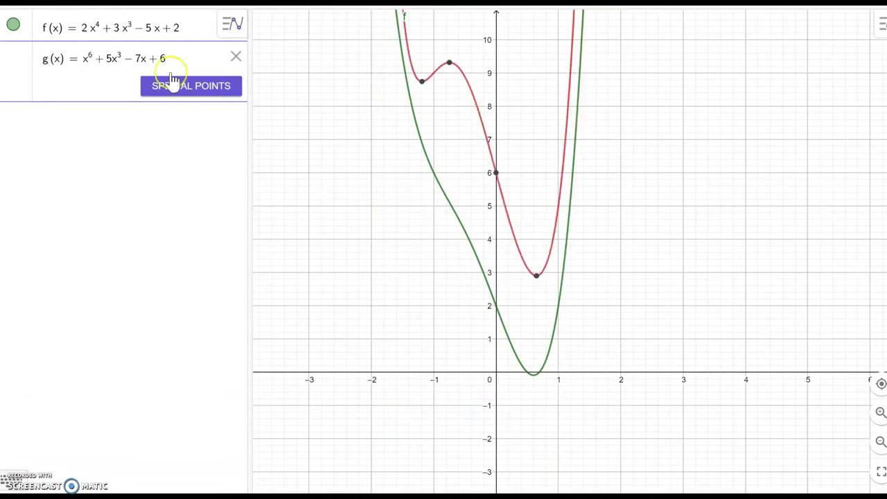
left_click(476, 151)
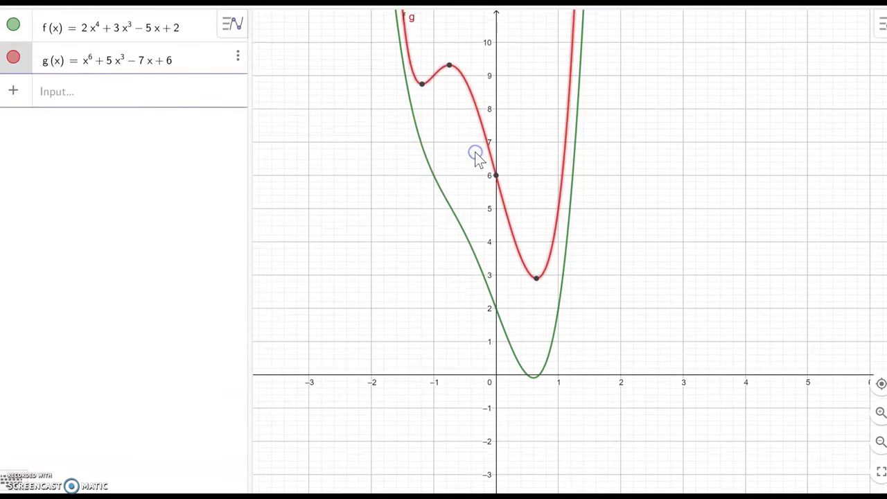
left_click_drag(418, 200, 420, 353)
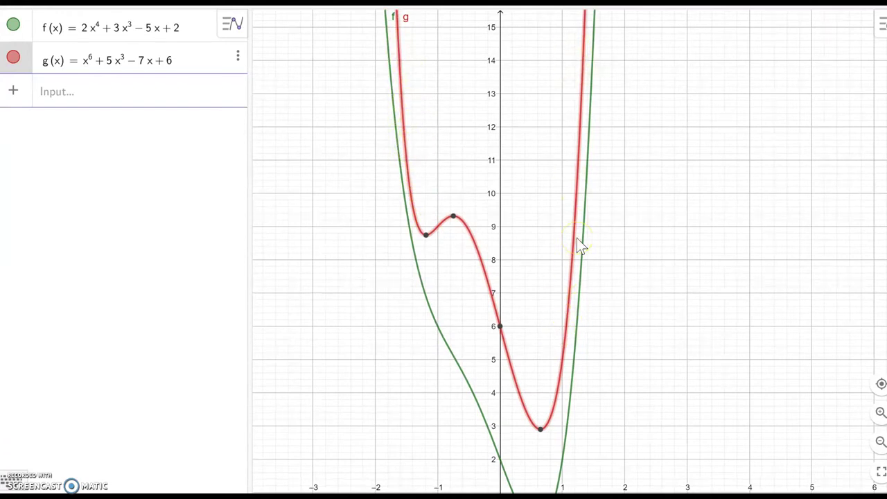
scroll(577, 238, "down", 2)
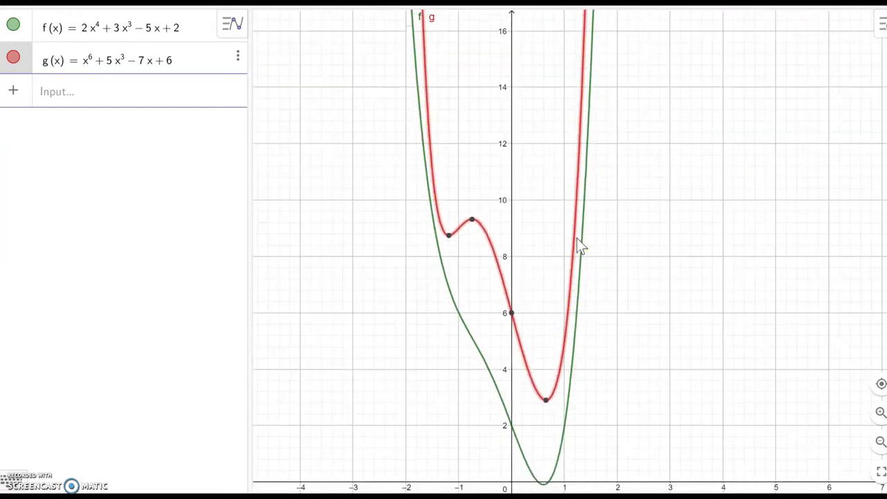
left_click(137, 93)
Enter h(x) = 3x^8 − 4x^2 + 1 and zoom out to see all three curves.
type("h(x) ")
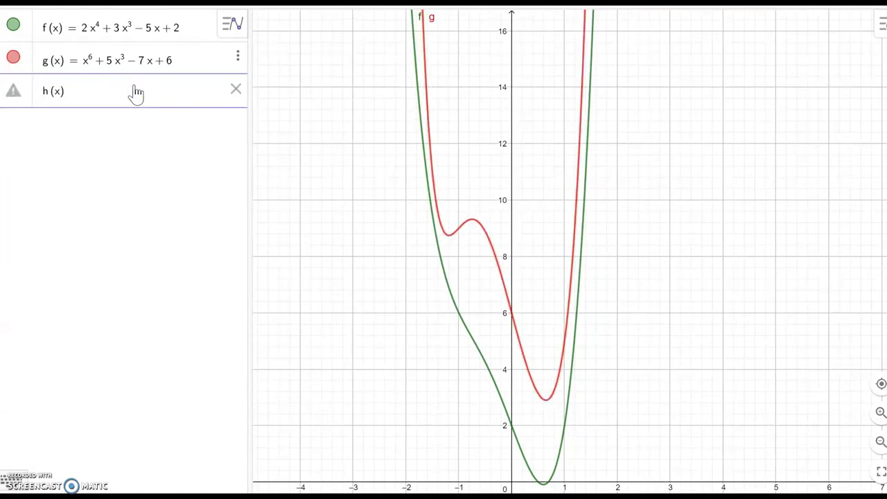
type("= 3x")
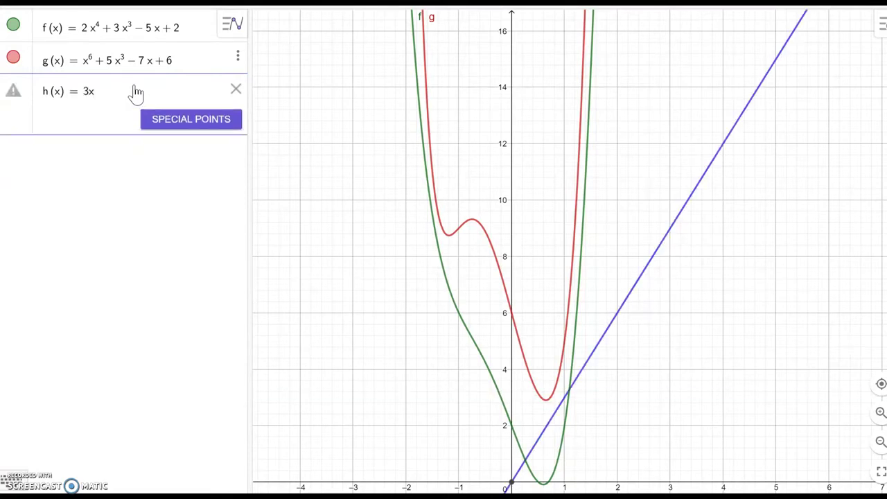
type("^8")
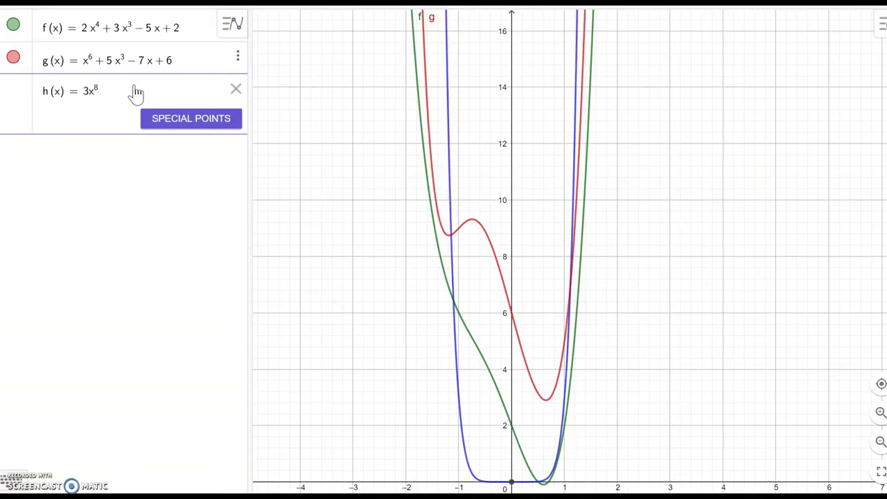
key("Right")
type("-4x")
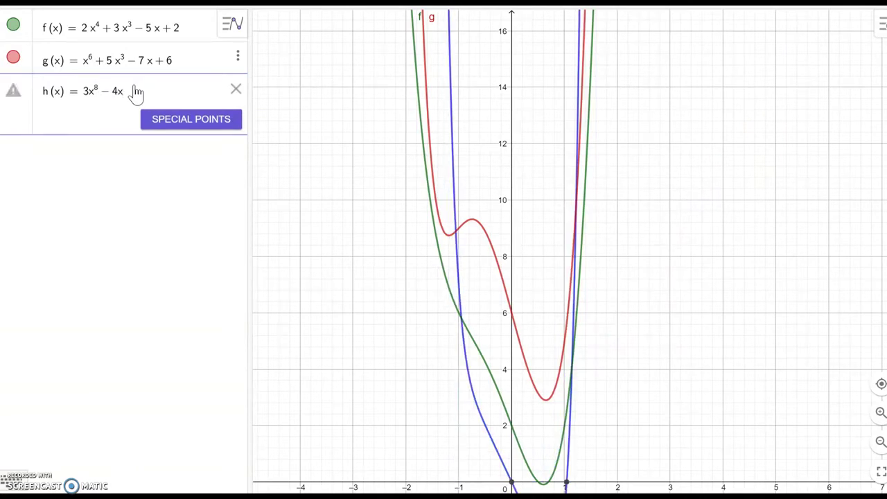
type("^2")
key("Right")
type("+1")
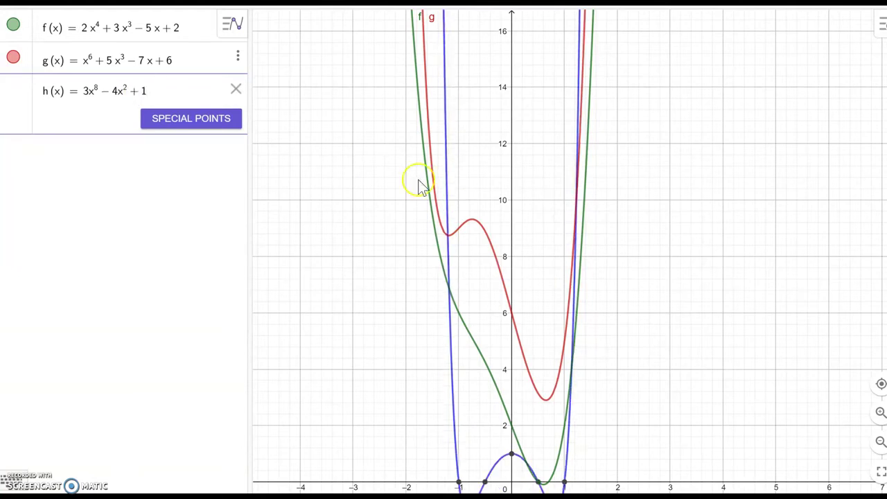
scroll(520, 326, "down", 3)
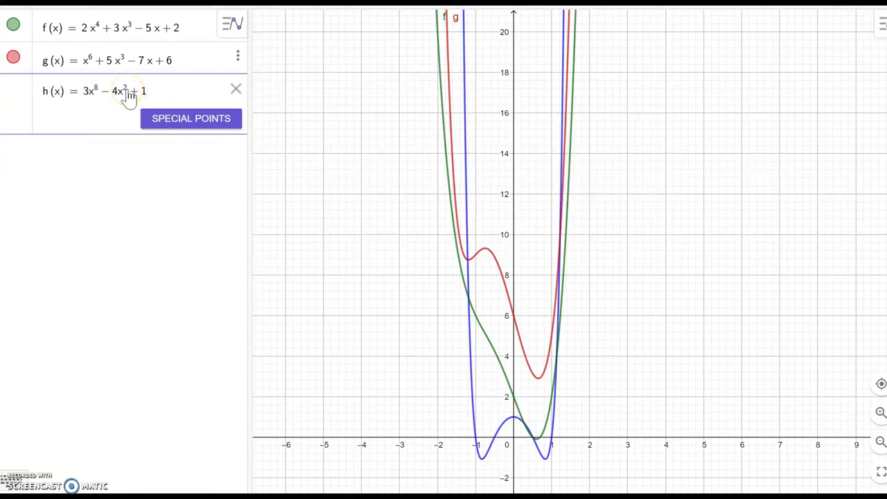
Toggle the f, g and h curves one at a time, leaving only f visible.
left_click(14, 26)
left_click(13, 58)
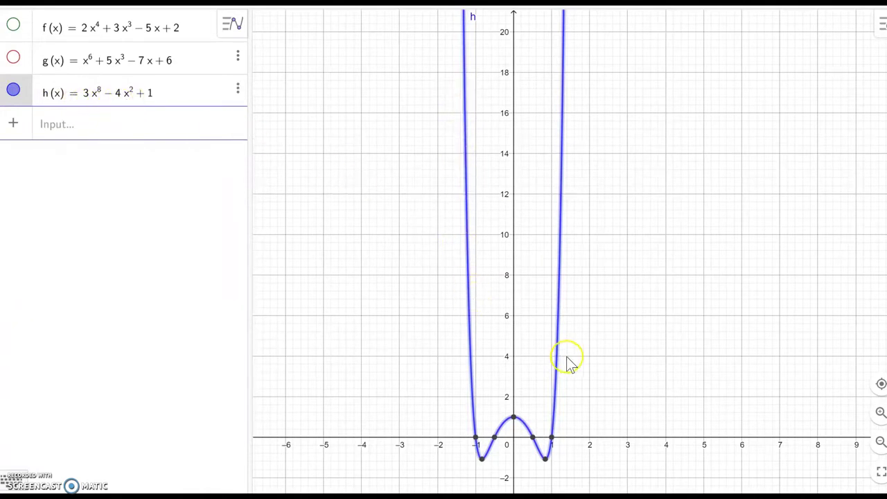
left_click(13, 90)
left_click(13, 59)
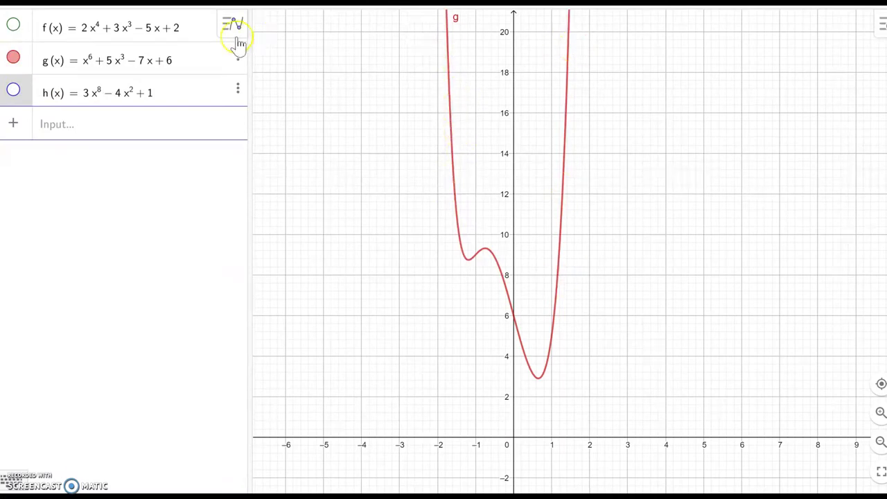
left_click(13, 59)
left_click(14, 26)
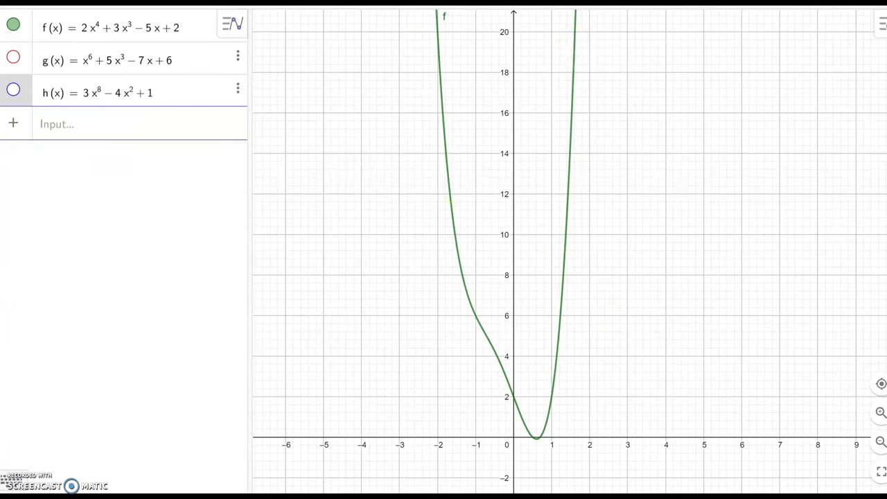
key("alt+Tab")
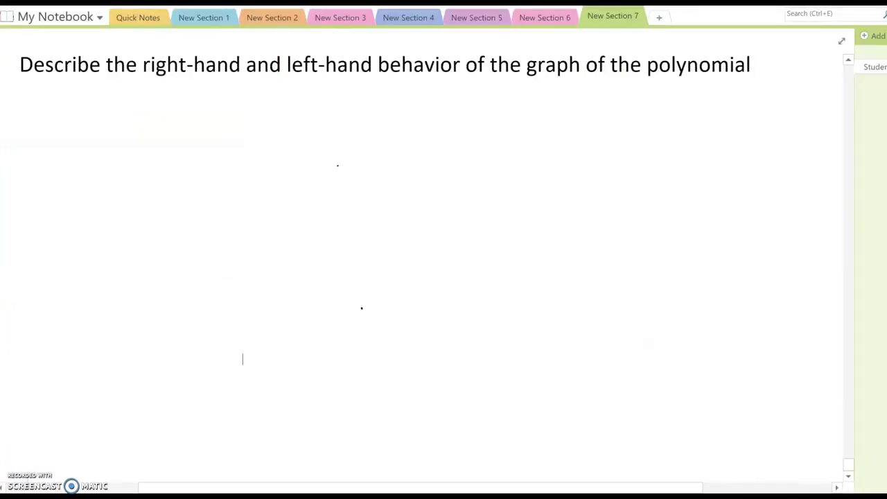
Handwrite the general form f(x) = ax^m + bx^n + … below the heading.
mouse_move(111, 107)
left_mouse_down()
mouse_move(131, 112)
mouse_move(118, 142)
mouse_move(178, 124)
mouse_move(182, 136)
left_mouse_up()
mouse_move(210, 119)
left_mouse_down()
mouse_move(216, 138)
mouse_move(240, 138)
mouse_move(223, 138)
mouse_move(261, 118)
left_mouse_up()
mouse_move(274, 123)
left_mouse_down()
mouse_move(288, 122)
mouse_move(286, 139)
left_mouse_up()
mouse_move(303, 102)
left_mouse_down()
mouse_move(308, 134)
mouse_move(340, 136)
left_mouse_up()
mouse_move(339, 116)
left_mouse_down()
mouse_move(323, 137)
mouse_move(393, 120)
left_mouse_up()
left_click_drag(385, 112, 384, 131)
left_click(415, 124)
left_click(433, 123)
left_click_drag(453, 123, 458, 121)
Write the condition 'If m is even, a > 0' beneath the equation.
mouse_move(210, 172)
left_mouse_down()
mouse_move(223, 171)
mouse_move(216, 197)
left_mouse_up()
left_click_drag(212, 197, 246, 181)
mouse_move(245, 164)
left_mouse_down()
mouse_move(241, 211)
mouse_move(390, 188)
mouse_move(410, 175)
mouse_move(430, 188)
mouse_move(455, 186)
mouse_move(448, 189)
left_mouse_up()
left_click(338, 171)
mouse_move(507, 170)
left_mouse_down()
mouse_move(508, 186)
mouse_move(551, 168)
left_mouse_up()
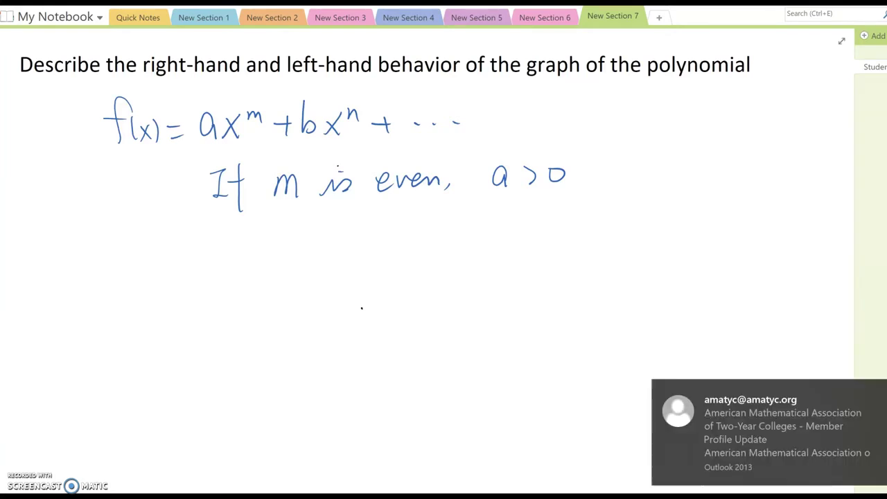
Draw two upward arrows showing both ends rise.
mouse_move(325, 229)
left_mouse_down()
mouse_move(344, 294)
mouse_move(324, 229)
mouse_move(350, 233)
left_mouse_up()
left_click_drag(324, 229, 314, 248)
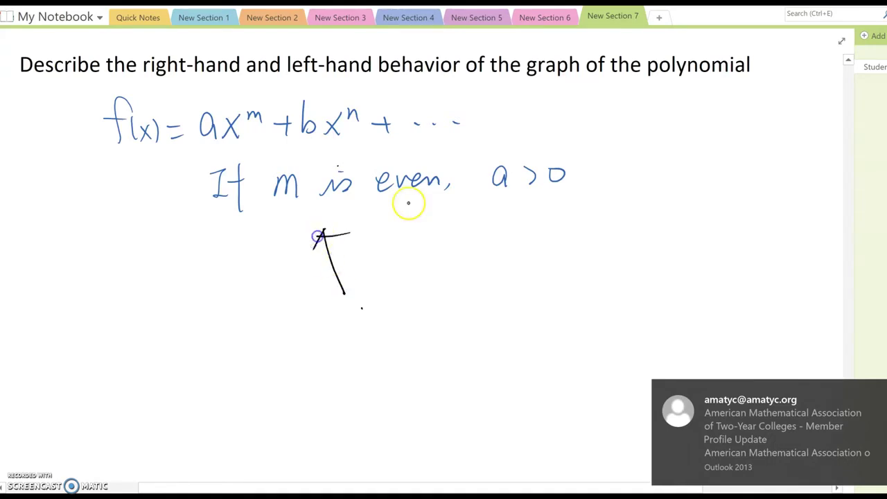
mouse_move(499, 300)
left_mouse_down()
mouse_move(528, 232)
mouse_move(507, 250)
left_mouse_up()
left_click_drag(526, 230, 544, 236)
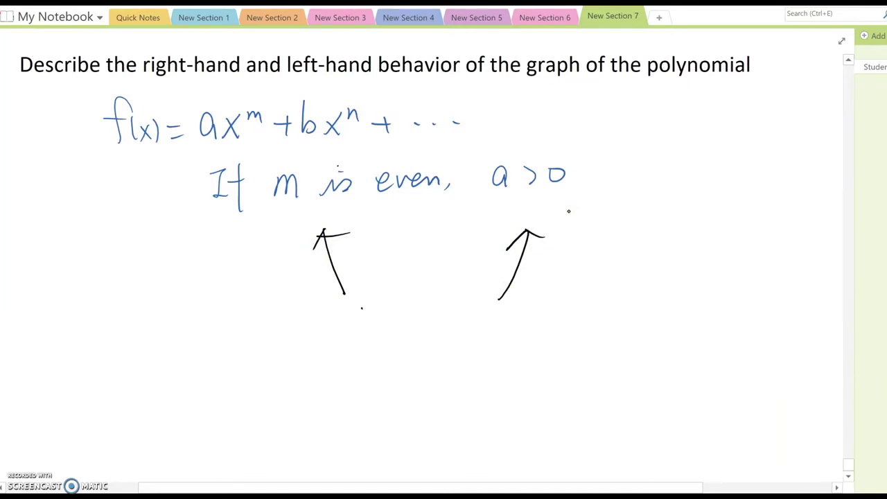
Write 'a < 0' below the left arrow.
left_click_drag(297, 334, 298, 361)
left_click_drag(326, 334, 325, 362)
mouse_move(341, 337)
left_mouse_down()
mouse_move(335, 350)
mouse_move(341, 336)
left_mouse_up()
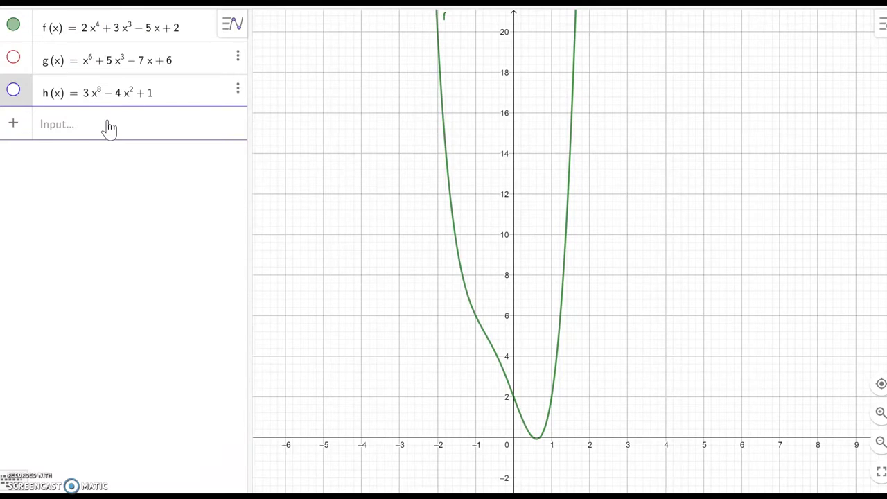
Change f's leading term to −2x^4 and pan the view to show both falling ends.
left_click(82, 35)
type("-")
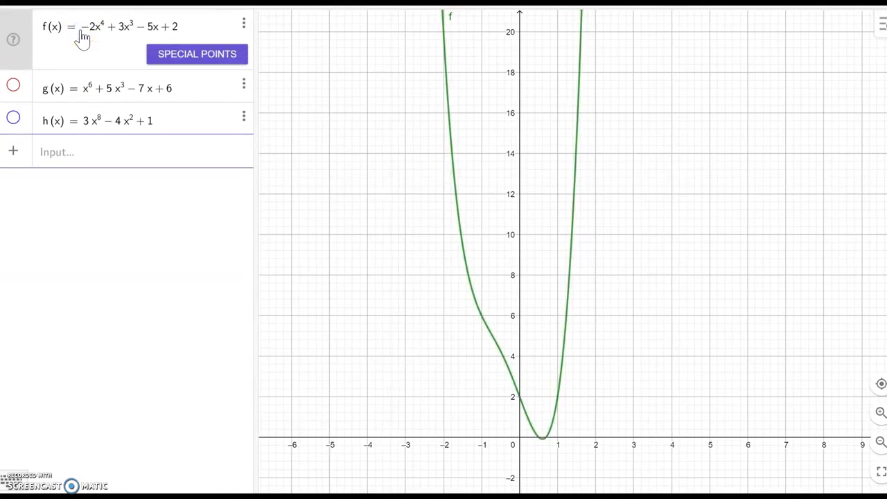
key("Return")
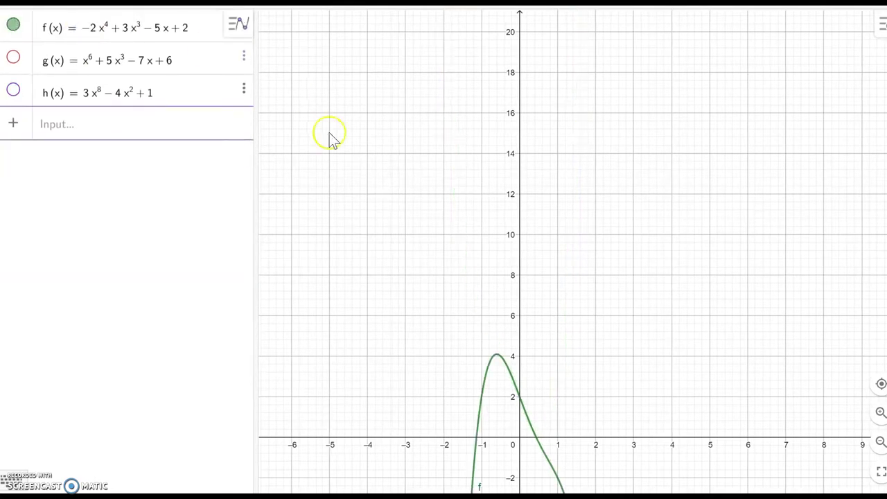
left_click_drag(450, 262, 458, 131)
left_click_drag(416, 276, 455, 144)
right_click(559, 390)
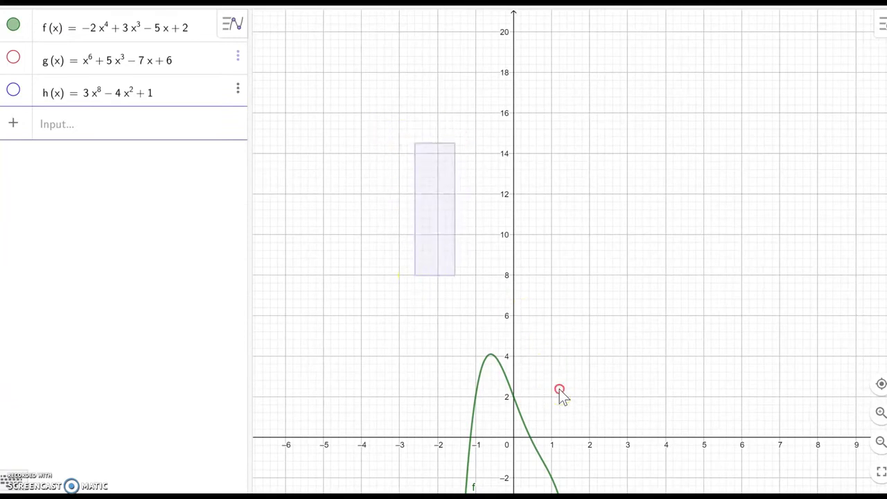
left_click_drag(541, 418, 525, 121)
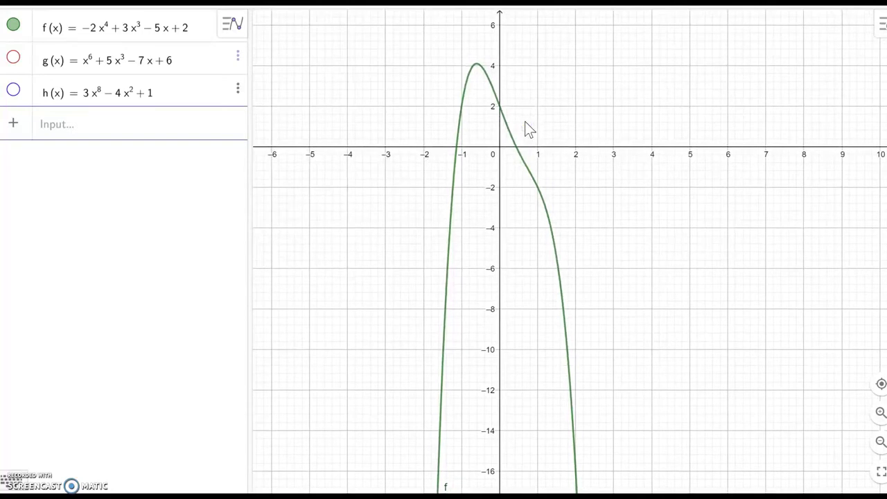